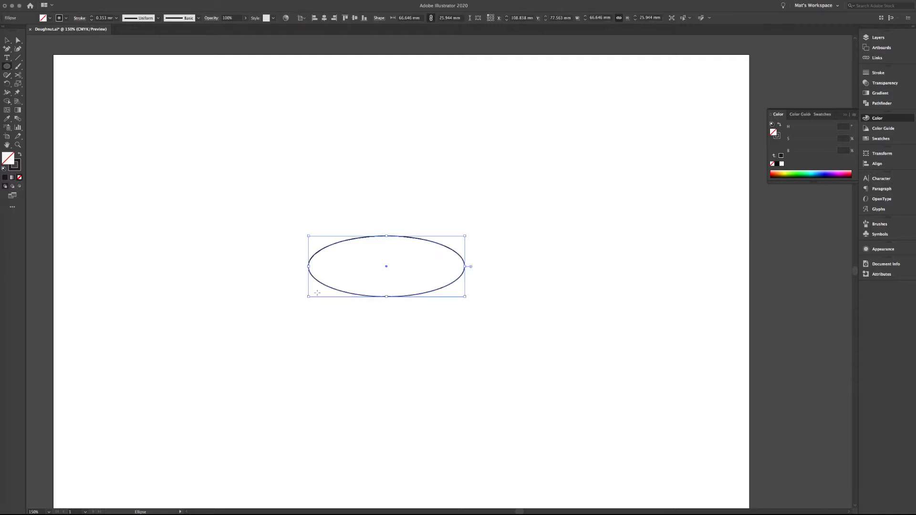
Increase the selected ellipse's stroke weight to 35 mm
left_click(877, 72)
left_click(817, 80)
key("Up")
key("Up")
key("Up")
key("Up")
key("Up")
key("Up")
key("Up")
key("Up")
key("Up")
key("Up")
key("Up")
key("Up")
key("Up")
key("Up")
key("Up")
key("Up")
key("Up")
key("Up")
key("Up")
key("Up")
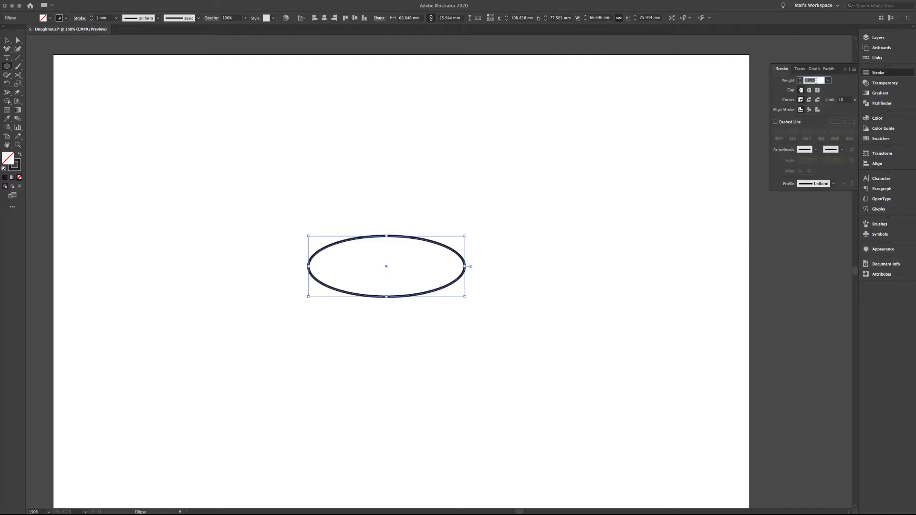
key("Up")
key("Up")
key("Up")
key("Up")
key("Up")
key("Up")
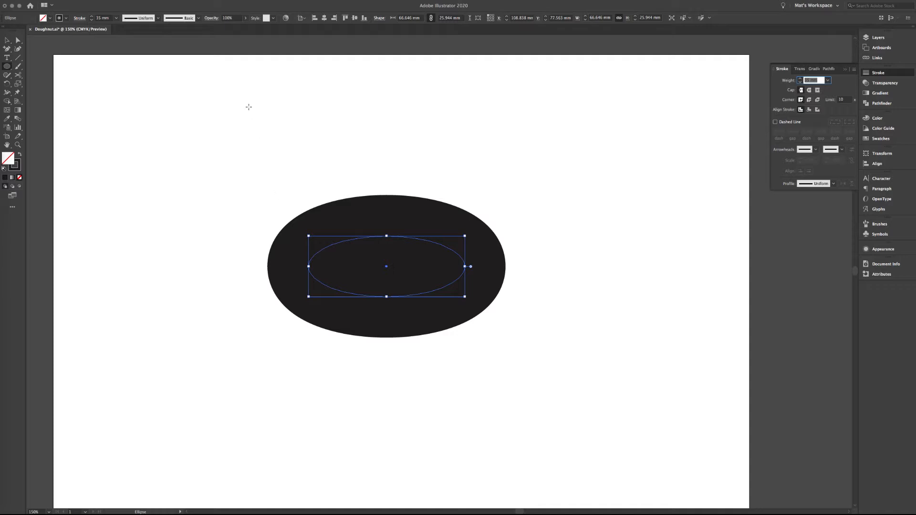
Convert the ellipse's thick stroke into a filled shape with Outline Stroke
left_click(74, 0)
mouse_move(95, 157)
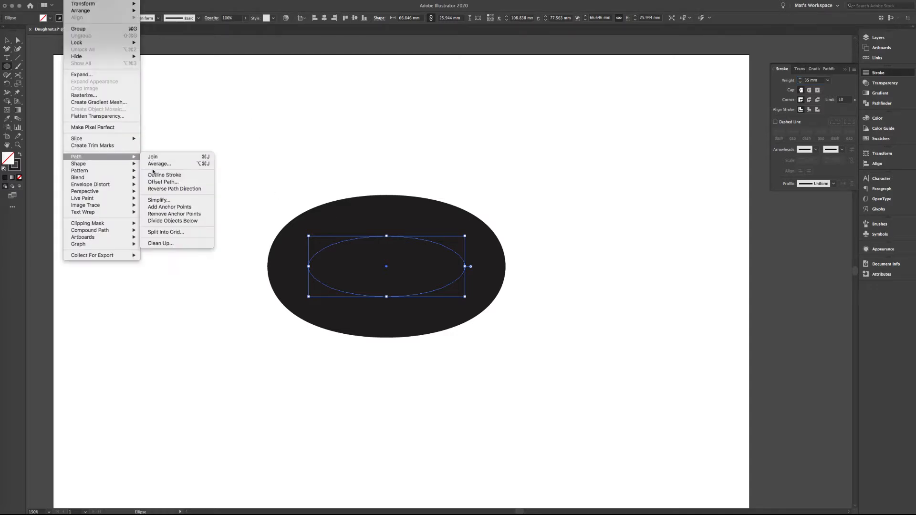
left_click(153, 173)
Fill the outlined shape with a dough orange of C 0, M 29, Y 61 using CMYK colour values
left_click(874, 118)
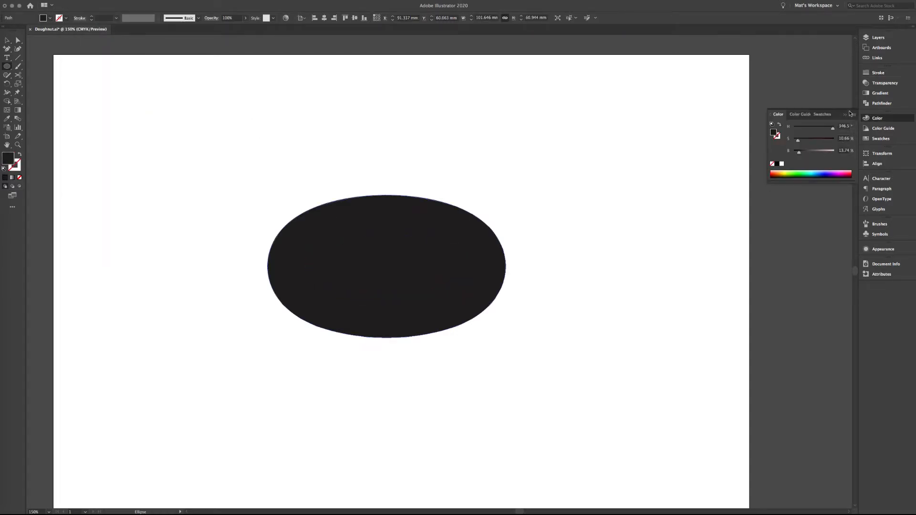
left_click(853, 115)
left_click(810, 148)
mouse_move(817, 146)
left_mouse_down()
mouse_move(795, 148)
mouse_move(814, 148)
left_mouse_up()
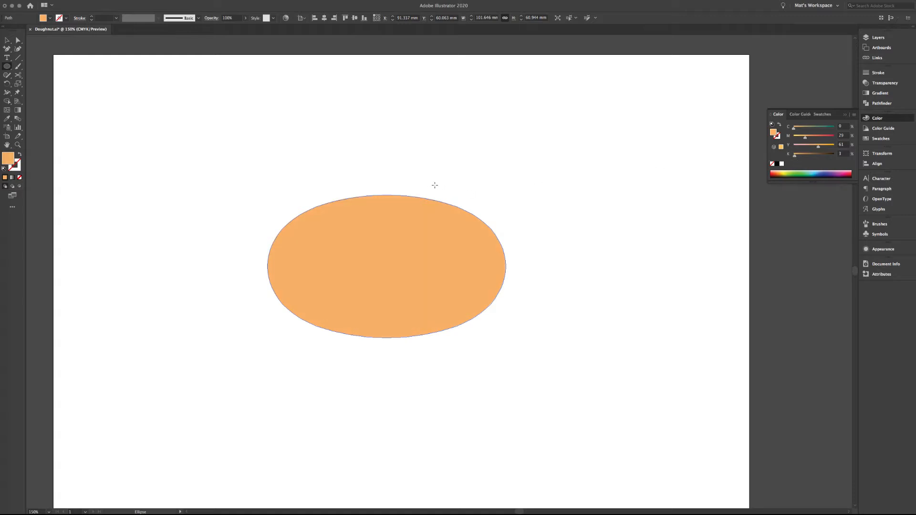
Duplicate the upper half of the orange shape in front and fill the copy with strong pink, M 88
key("a")
left_click_drag(253, 174, 504, 231)
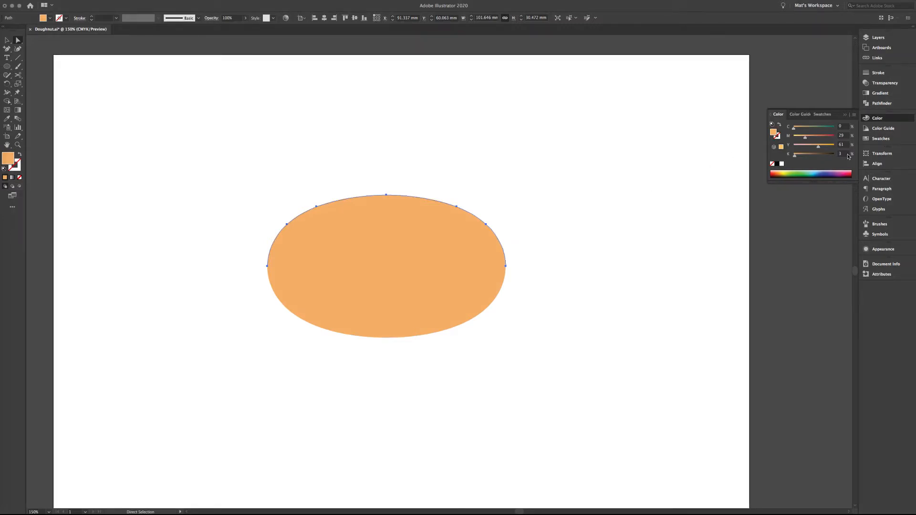
left_click_drag(805, 137, 831, 139)
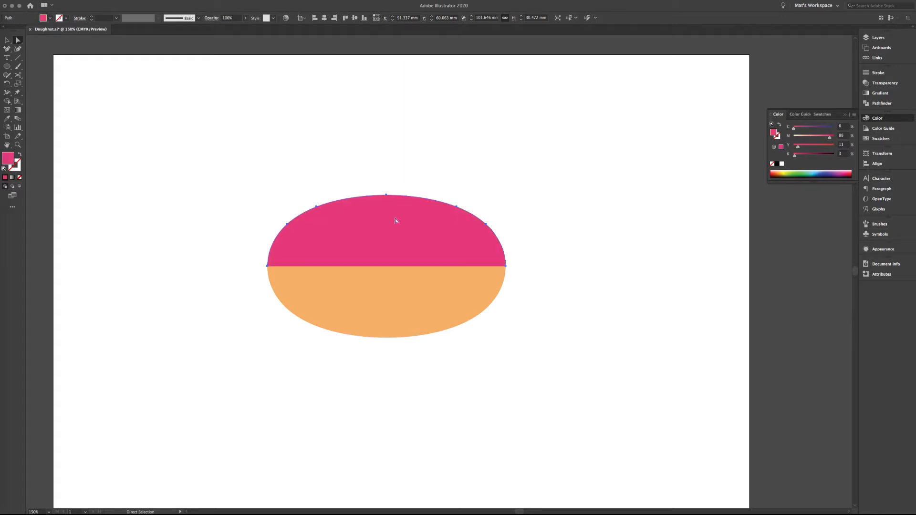
Enlarge the pink half to about 105.5 mm wide and extend it with a wavy lower icing edge using the Pen tool
key("v")
left_click_drag(387, 195, 387, 193)
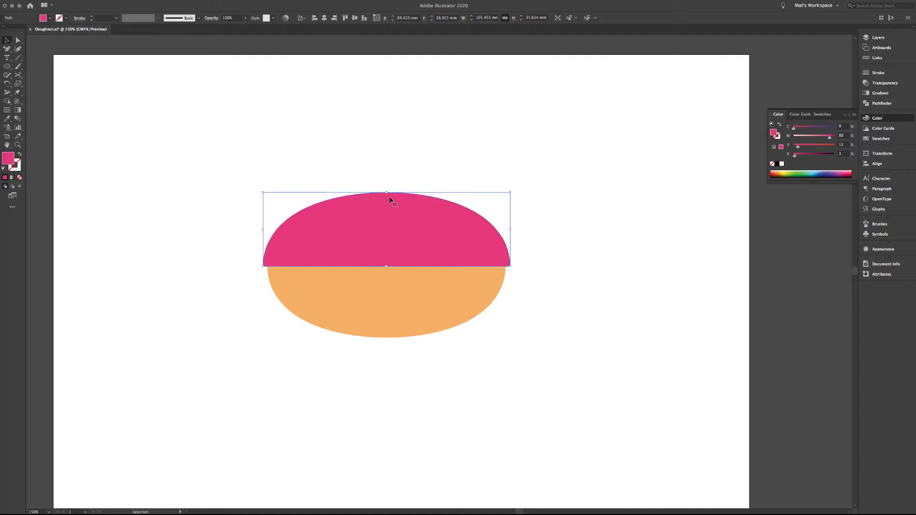
key("p")
mouse_move(509, 270)
left_mouse_down()
mouse_move(475, 296)
mouse_move(358, 305)
mouse_move(309, 299)
mouse_move(264, 262)
mouse_move(265, 251)
left_mouse_up()
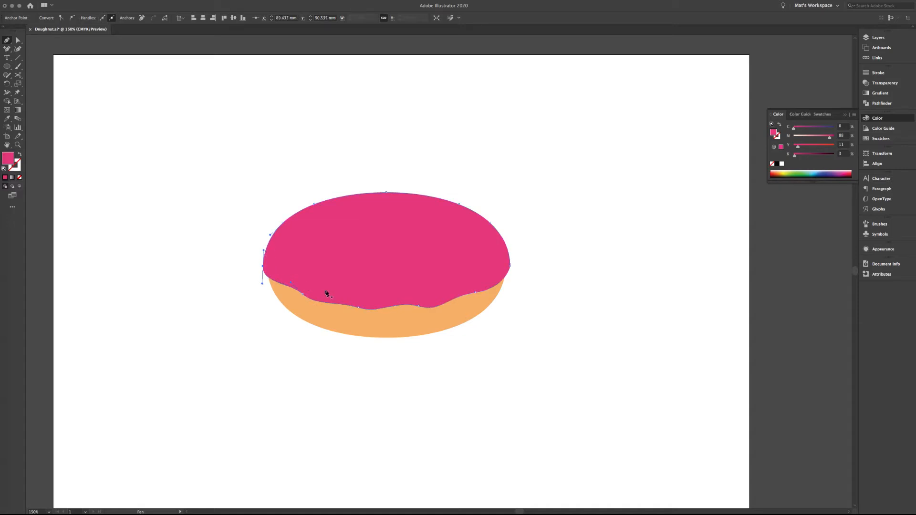
Nudge the pink icing shape up slightly over the dough
key("v")
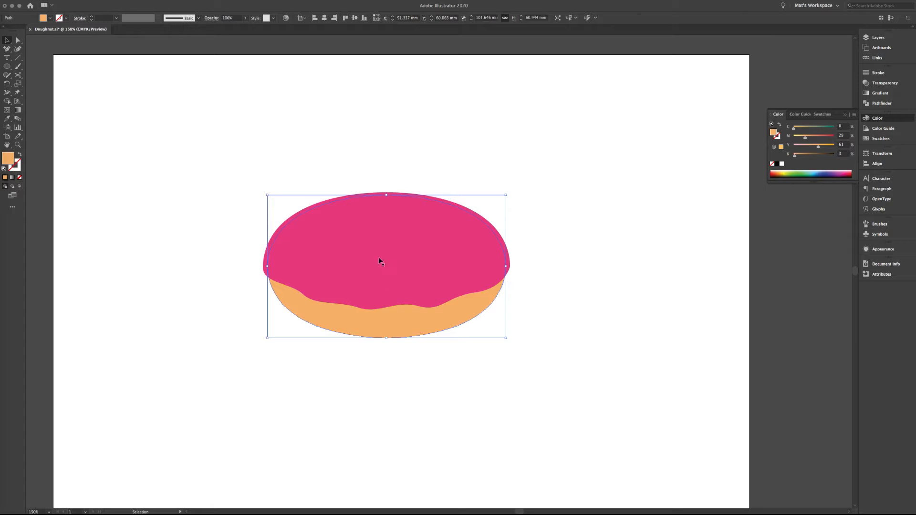
key("Up")
key("Up")
key("Up")
Create an inset copy of the orange dough shape with Offset Path at -2 mm
left_click(372, 327)
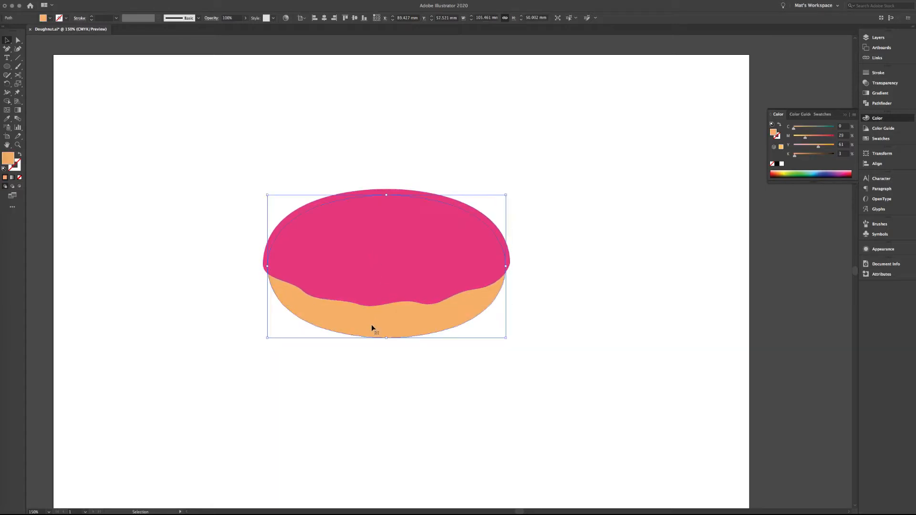
left_click(74, 1)
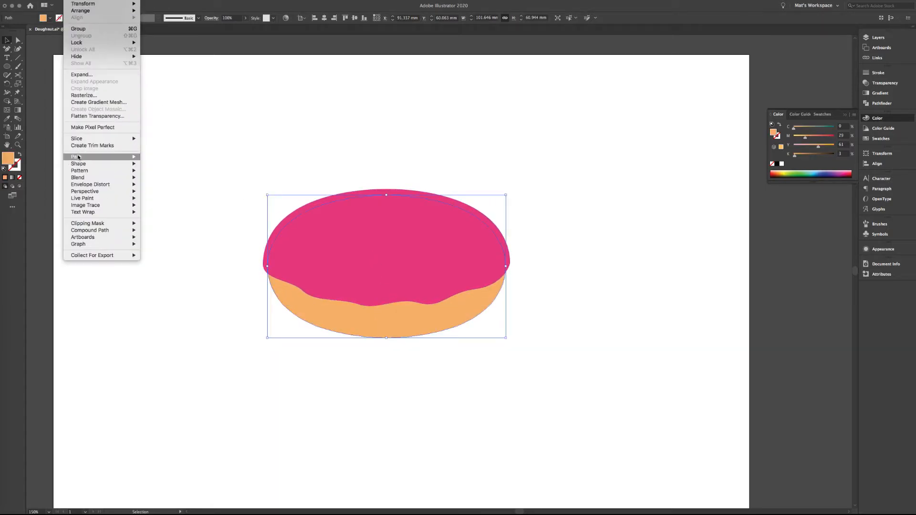
mouse_move(124, 158)
left_click(154, 181)
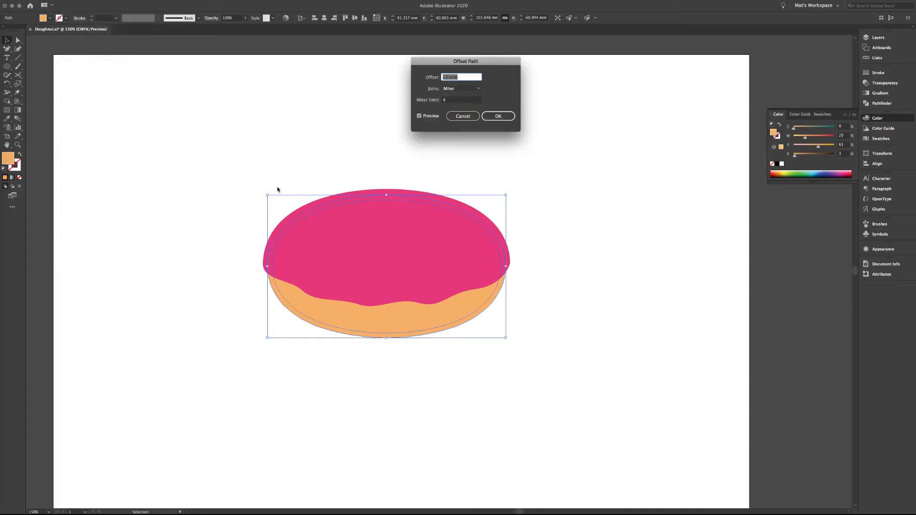
type("-2")
key("Return")
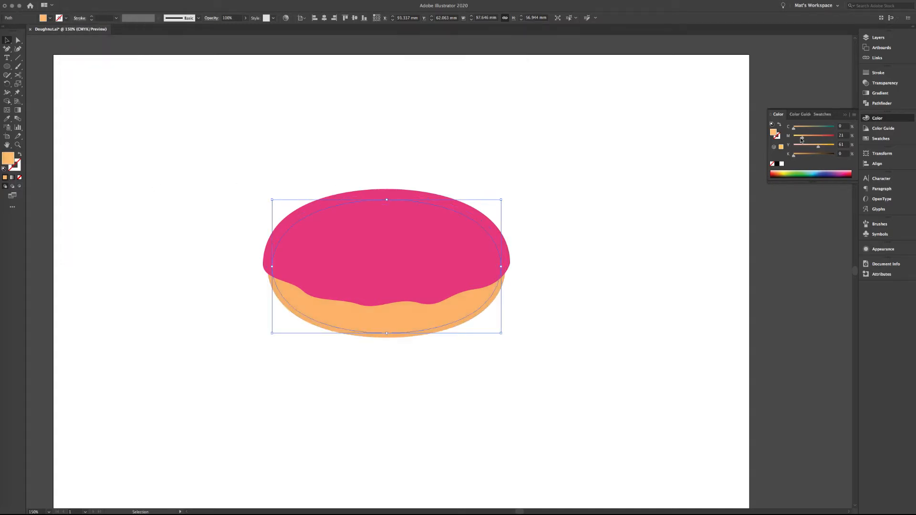
Lighten the inset dough shape to C 0, M 21, Y 61, K 0 and nudge it slightly up and to the left
key("Left")
key("Left")
key("Up")
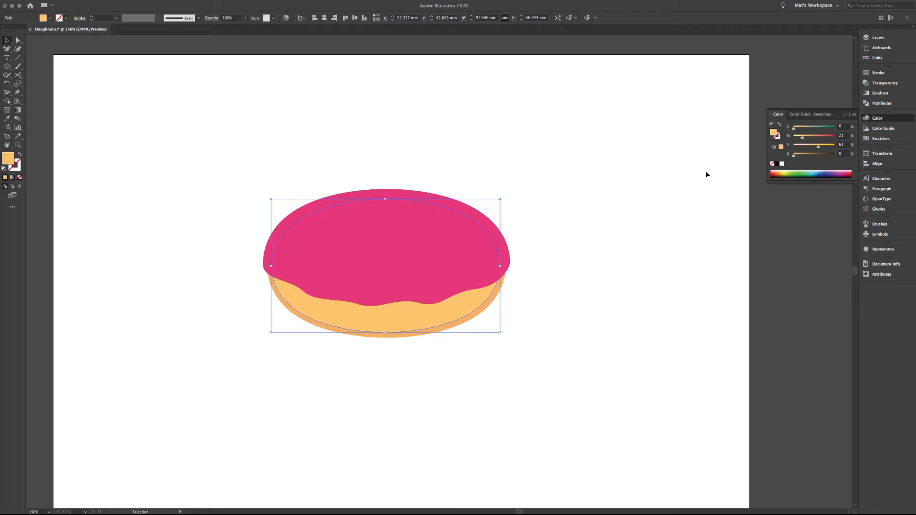
key("Left")
key("Left")
key("Left")
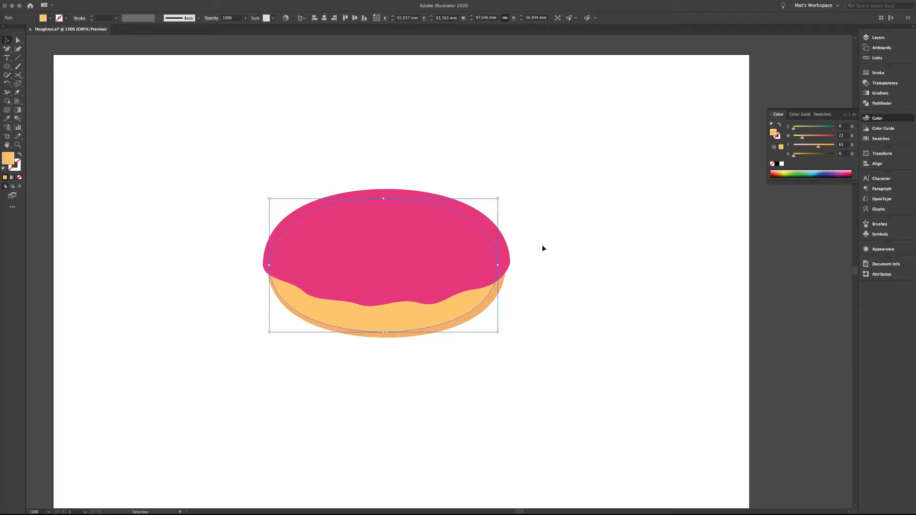
Create an inset copy of the pink icing shape with Offset Path at -2 mm
left_click(476, 261)
left_click(71, 1)
mouse_move(89, 162)
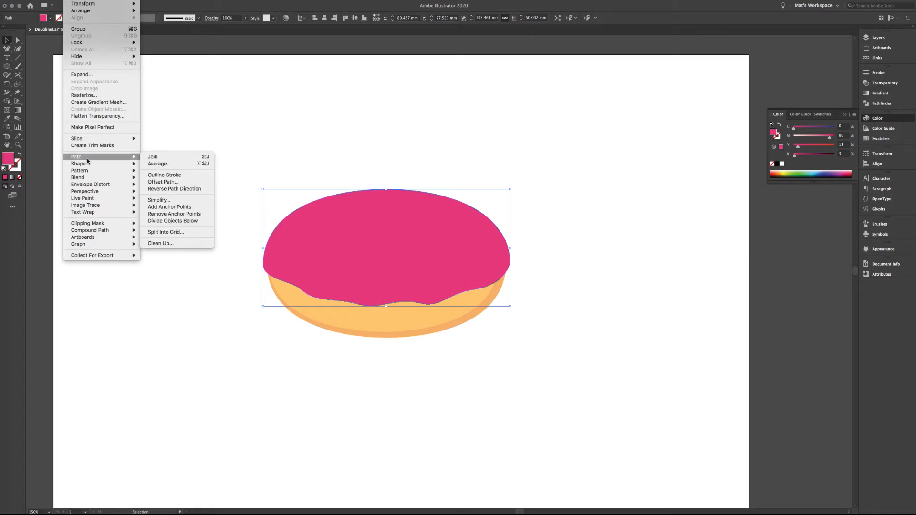
left_click(165, 185)
left_click(492, 118)
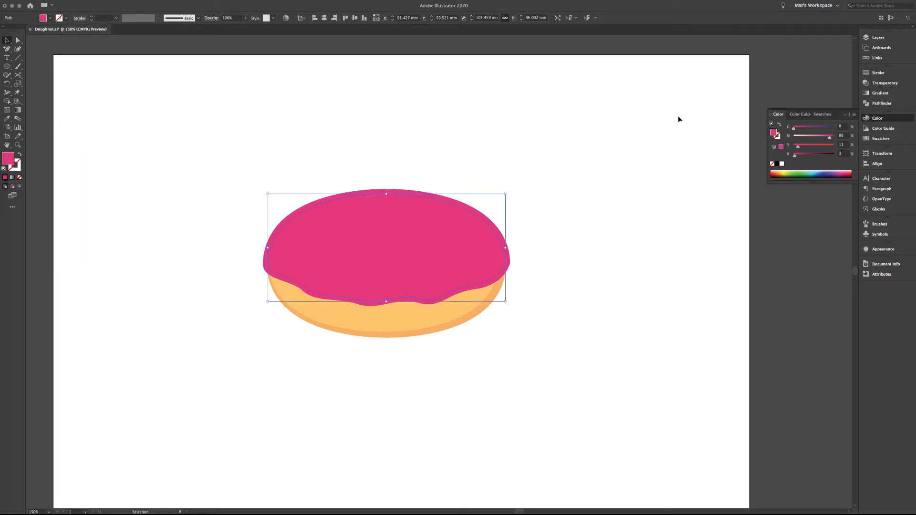
Lighten the inset icing shape to M 74 and nudge it slightly up and to the left
left_click_drag(829, 137, 825, 138)
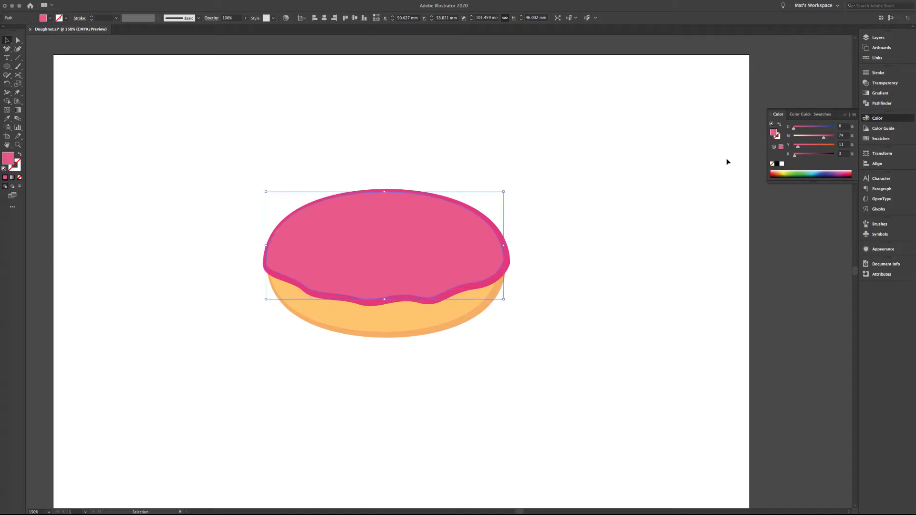
key("Left")
key("Up")
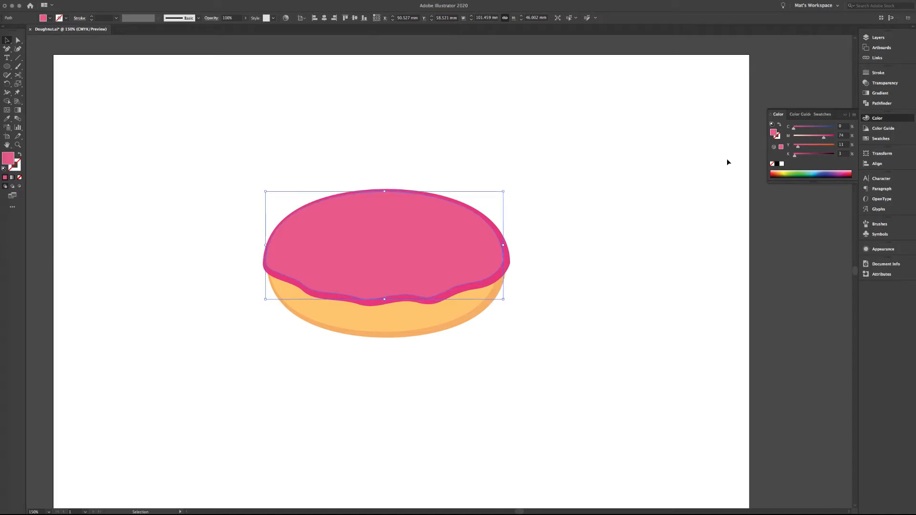
Draw an ellipse about 31 by 10.6 mm above the doughnut in the darker icing pink for the hole
left_click(505, 243)
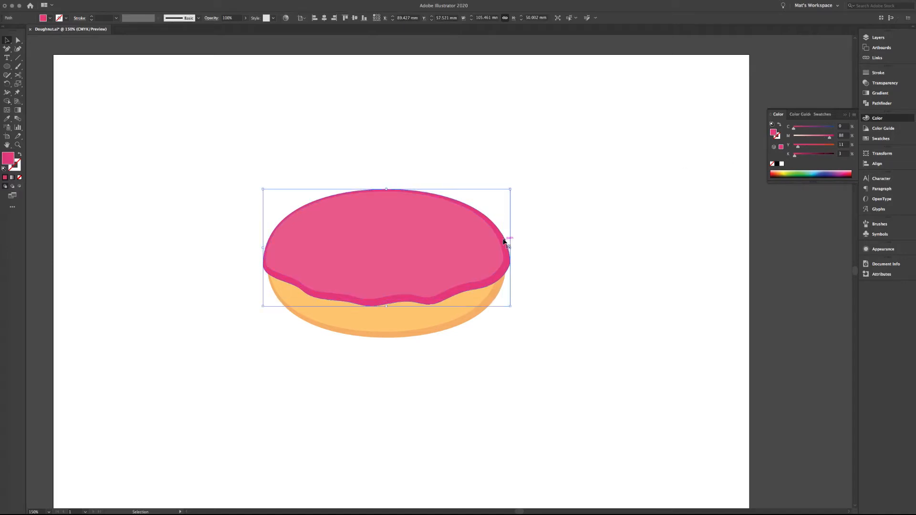
key("l")
left_click_drag(415, 154, 343, 179)
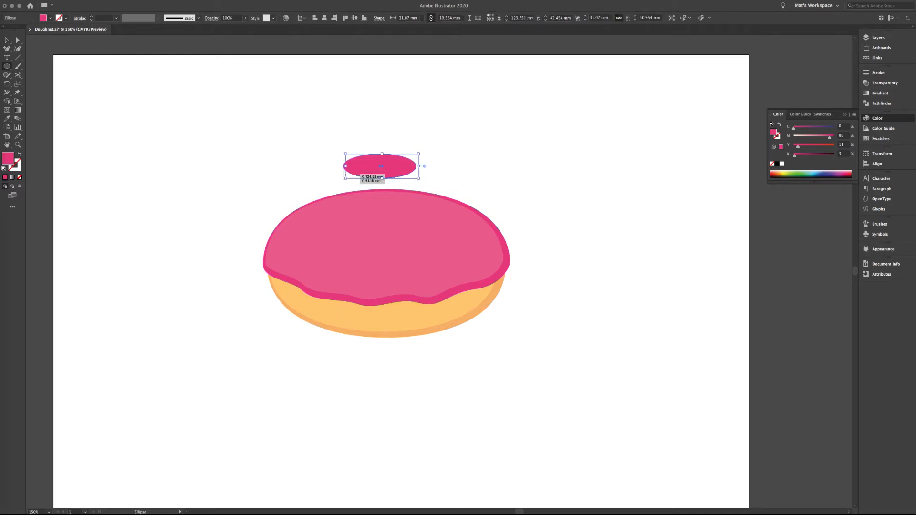
Move the dark pink ellipse down onto the icing and centre it horizontally near the doughnut's upper part
key("shift+Right")
key("shift+Right")
key("shift+Down")
key("shift+Down")
key("shift+Down")
key("shift+Down")
key("shift+Down")
key("shift+Down")
key("shift+Down")
key("shift+Down")
key("shift+Down")
key("shift+Down")
key("shift+Down")
key("shift+Down")
key("shift+Down")
key("shift+Down")
key("shift+Down")
key("shift+Down")
key("shift+Down")
key("shift+Down")
key("shift+Down")
key("shift+Down")
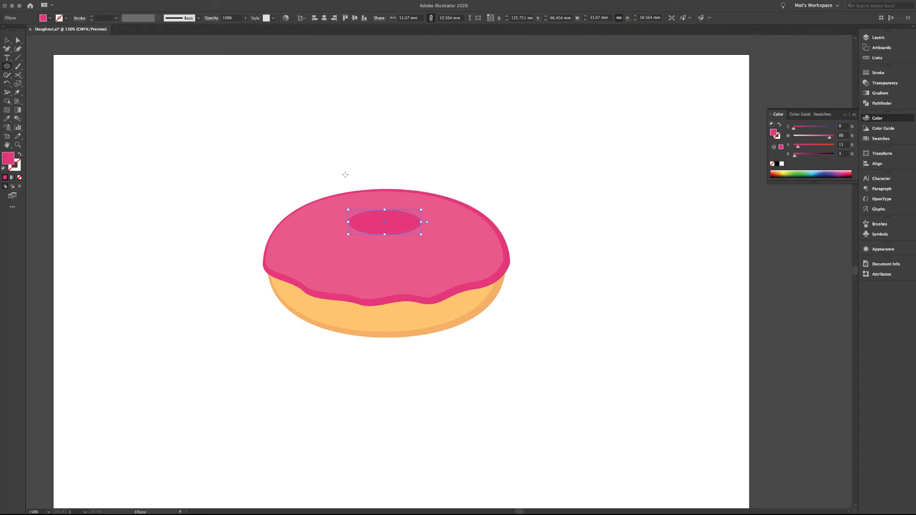
key("shift+Right")
Draw an unfilled ellipse about 42.1 by 12.6 mm above the doughnut, outlined in a paler tint of the light icing pink
key("v")
left_click(459, 236)
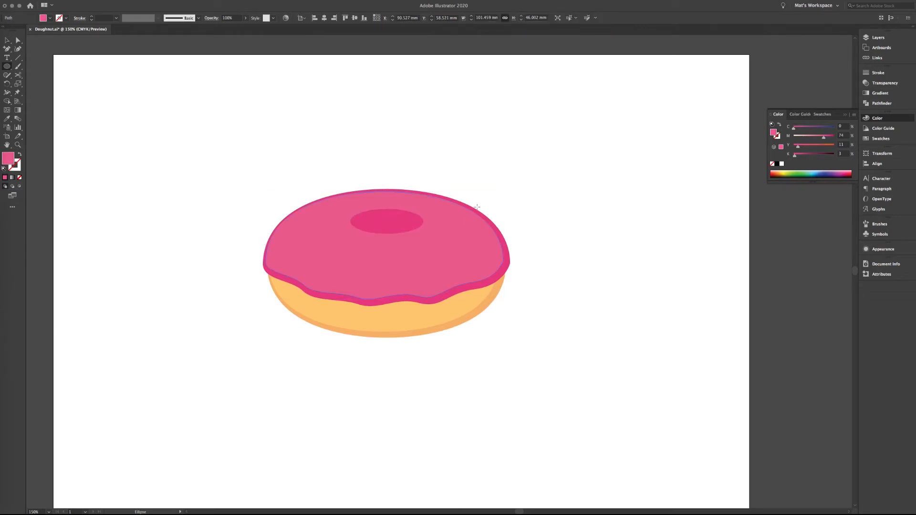
left_click(587, 156)
left_click_drag(821, 137, 807, 138)
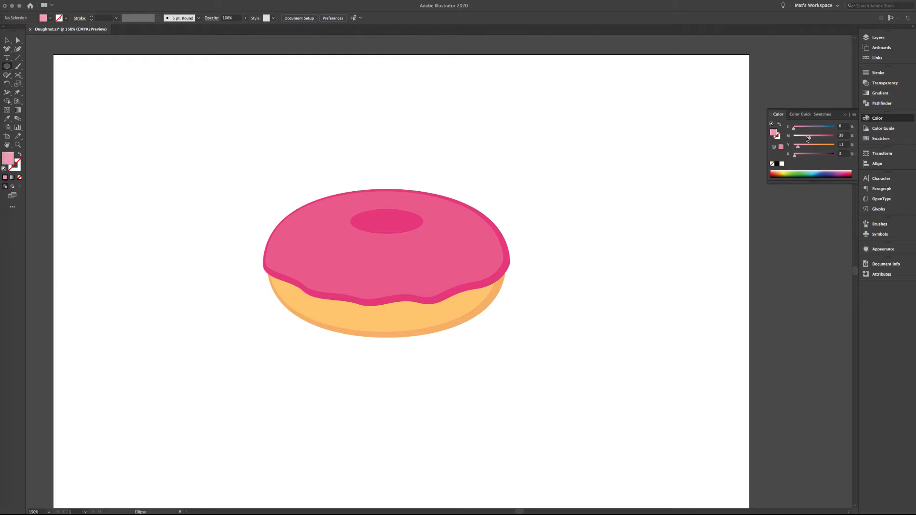
mouse_move(435, 155)
left_mouse_down()
mouse_move(321, 188)
mouse_move(336, 185)
left_mouse_up()
left_click(20, 154)
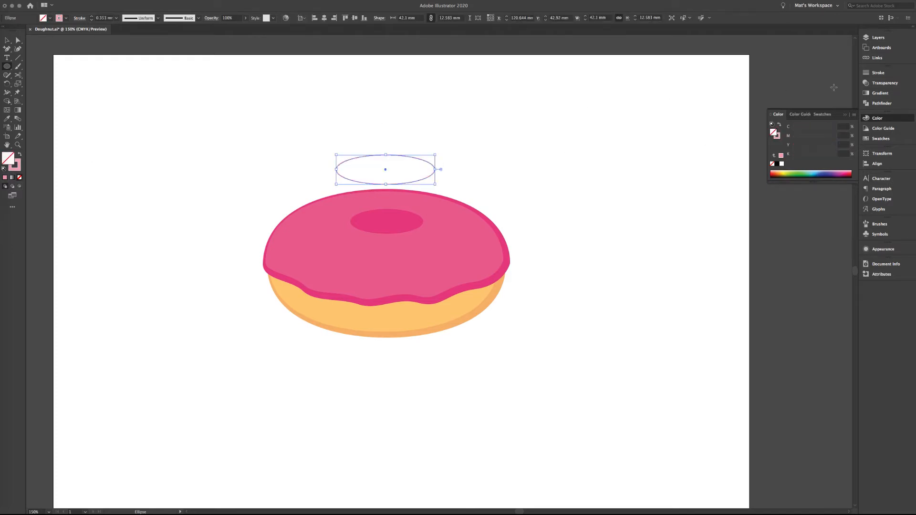
Give the pale pink ellipse outline round caps and a 2 mm stroke weight
left_click(877, 72)
left_click(810, 90)
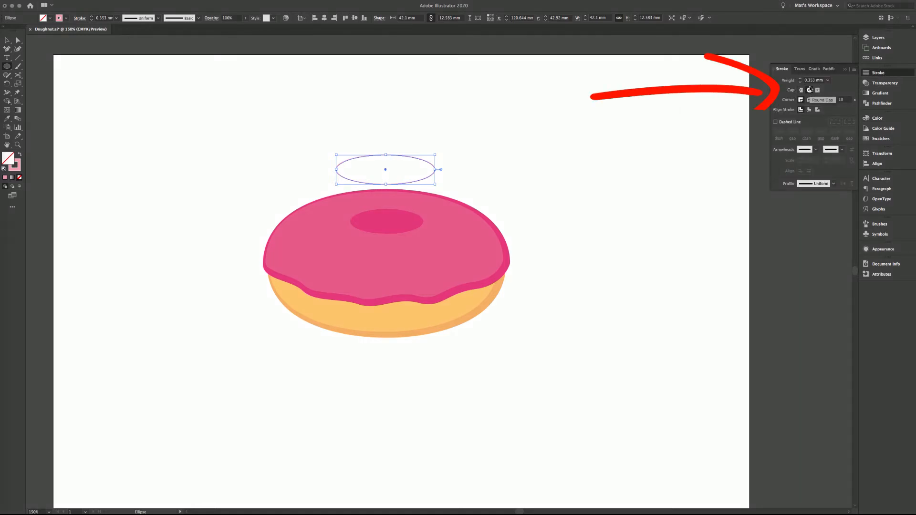
left_click(827, 81)
type("2")
key("Return")
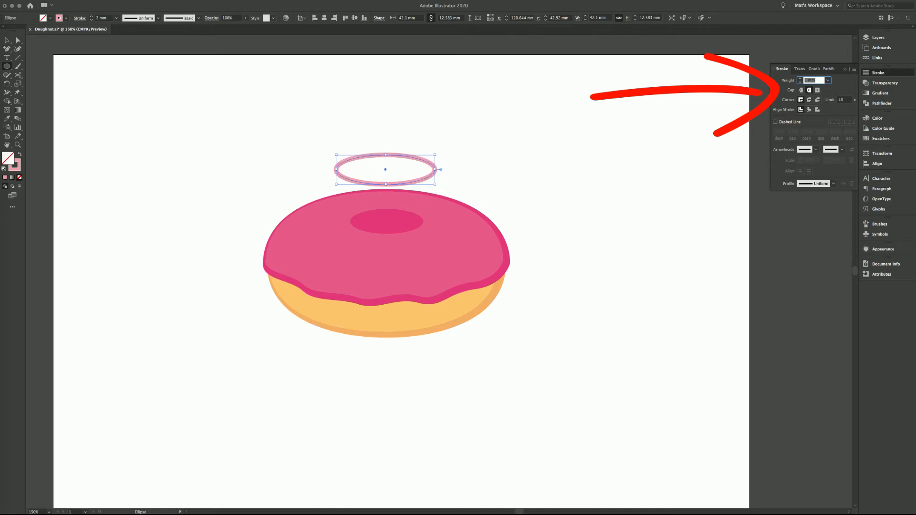
Delete the pale ellipse's top anchor point so only its lower arc is left
key("a")
left_click(385, 155)
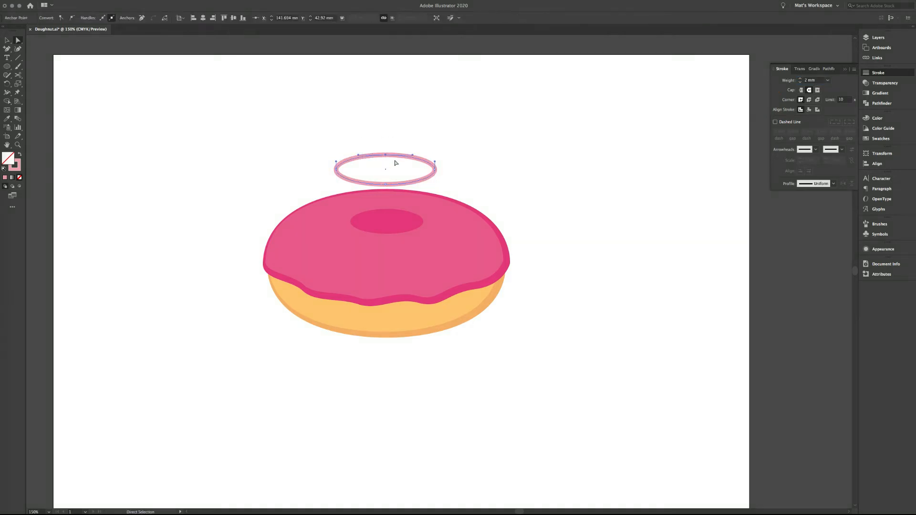
key("Delete")
Move the pale pink arc down onto the icing, centred around the lower edge of the doughnut hole
key("shift+Down")
key("shift+Down")
key("Down")
key("Right")
key("Right")
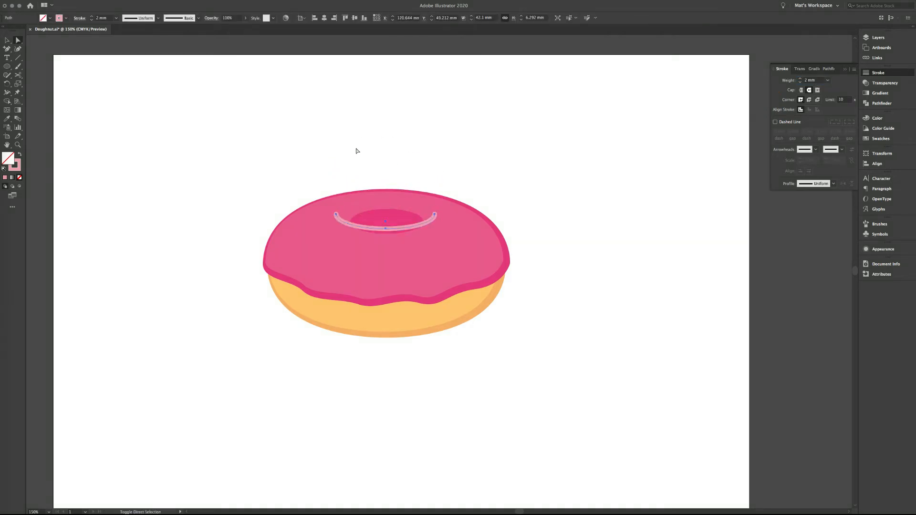
key("Left")
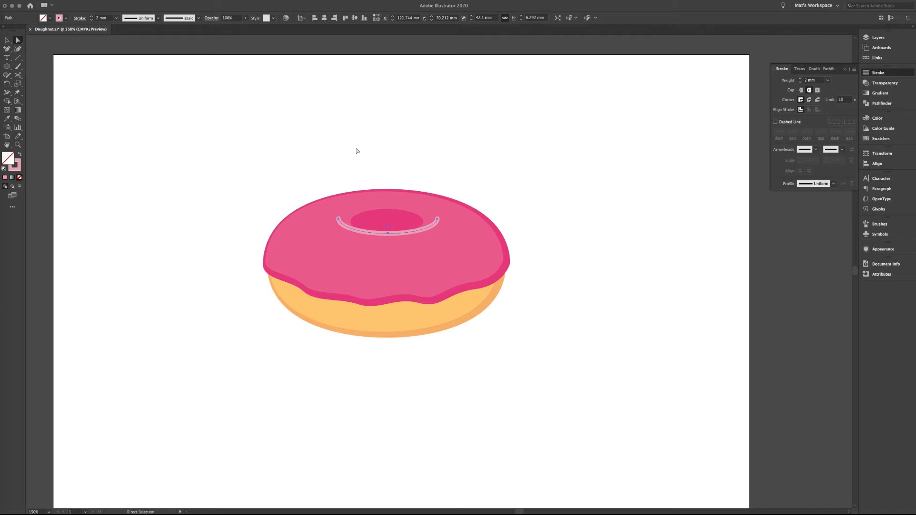
Select the hole ellipse together with the pale arc, nudge both slightly down, and clear the selection
key("v")
left_click(373, 218, "shift")
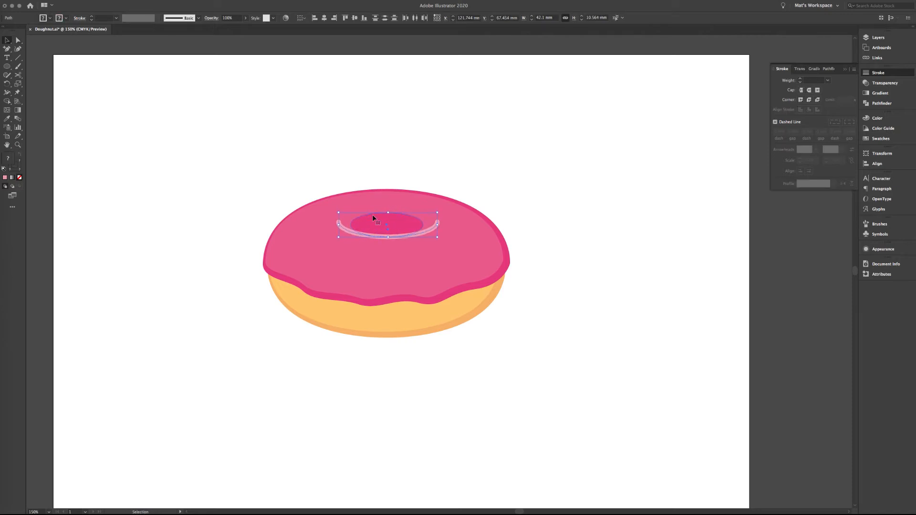
key("super+shift+a")
Create an inset copy of the light pink icing shape with Offset Path at -2 mm
left_click(324, 205)
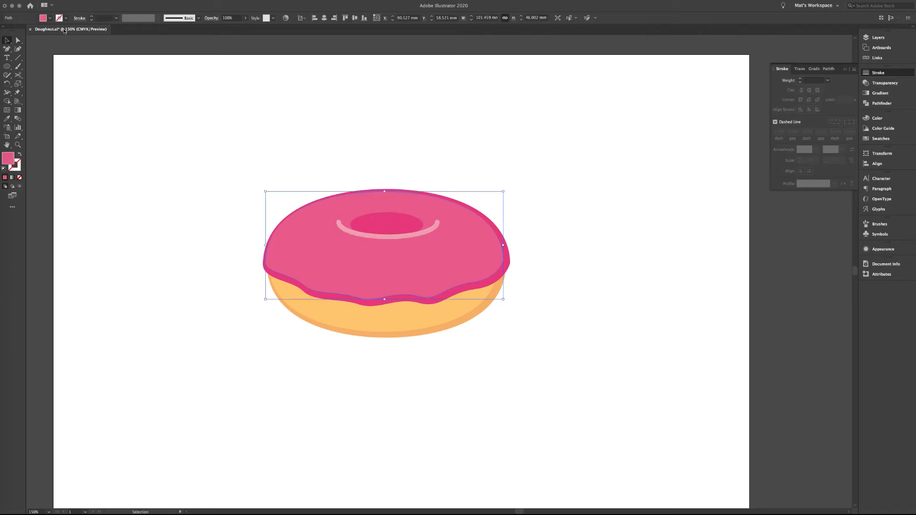
left_click(72, 1)
mouse_move(129, 157)
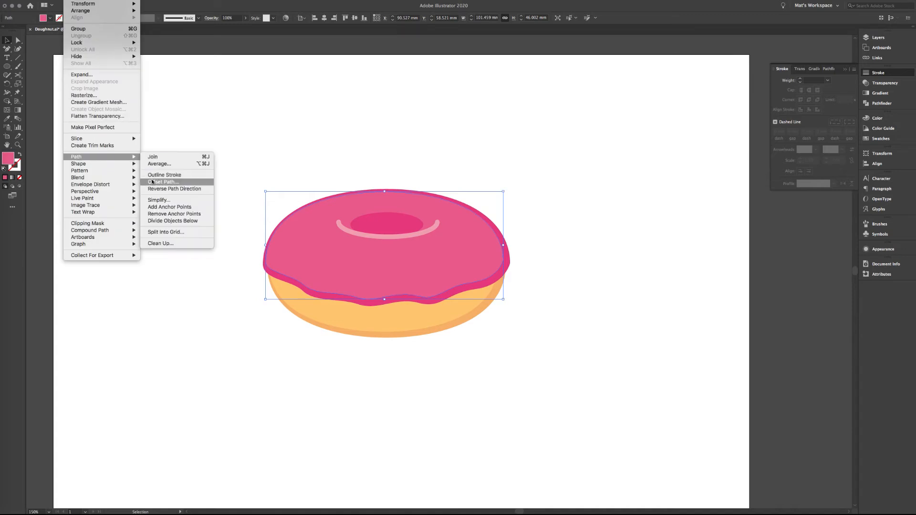
left_click(152, 182)
key("Return")
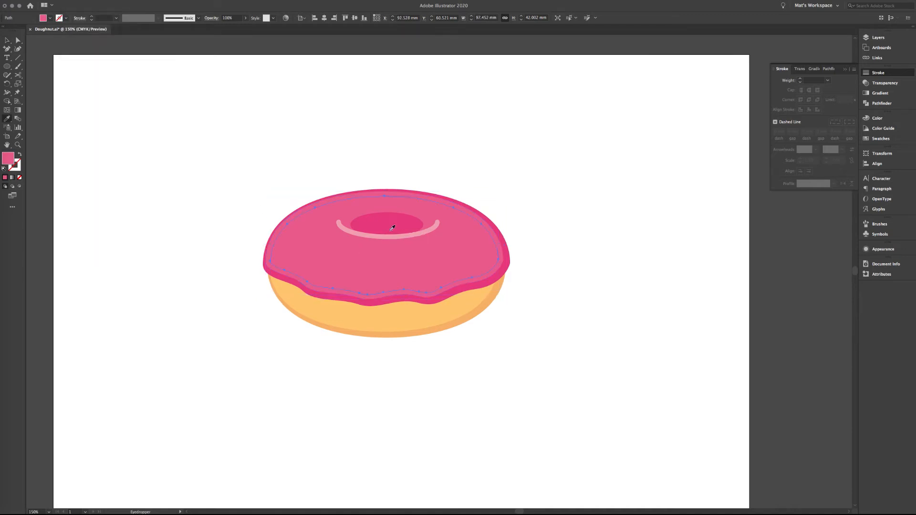
Copy the hole arc's pale pink 2 mm stroke onto the inset path, then cut the path at six points around its upper-left side
key("i")
left_click(391, 233)
key("c")
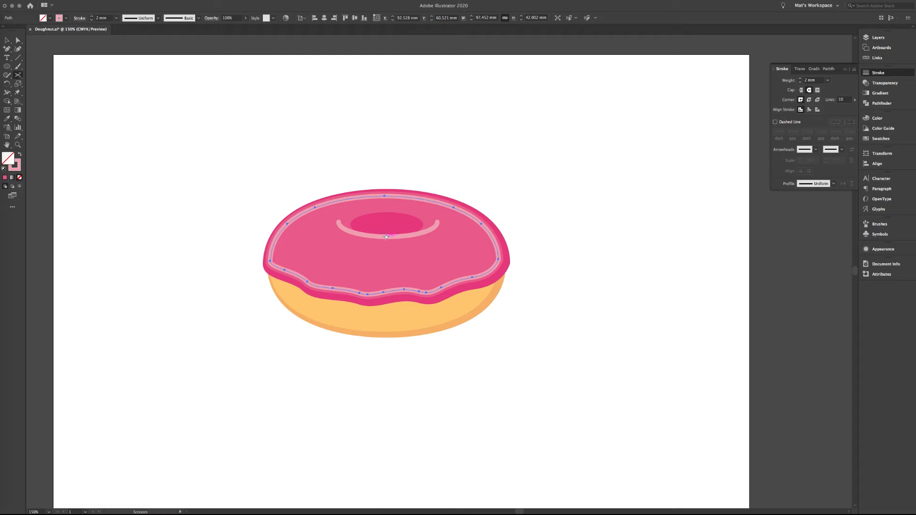
left_click(360, 197)
left_click(315, 207)
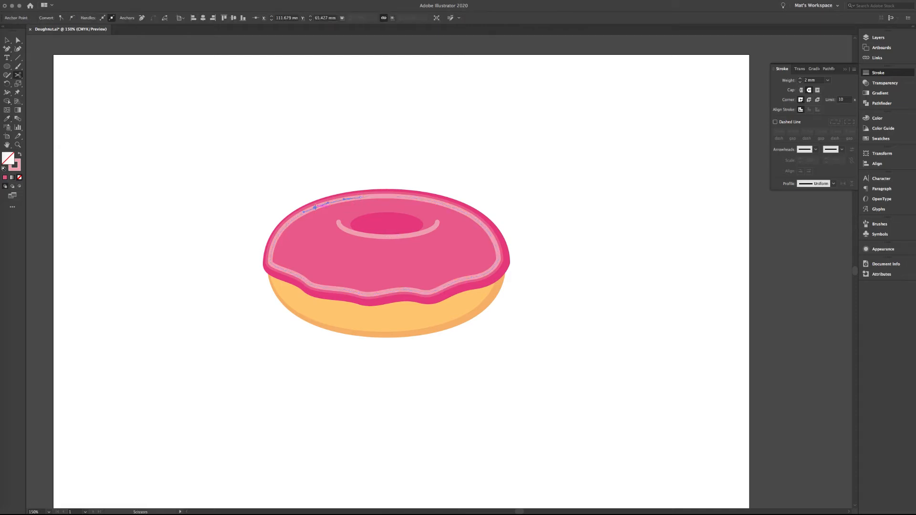
left_click(297, 215)
left_click(274, 244)
left_click(284, 270)
left_click(294, 274)
Delete the unwanted segments of the cut outline so only four short highlight dashes remain along the icing's left and upper-left edge
key("a")
left_click(302, 277)
key("Delete")
key("Delete")
left_click(307, 211)
key("Delete")
key("Delete")
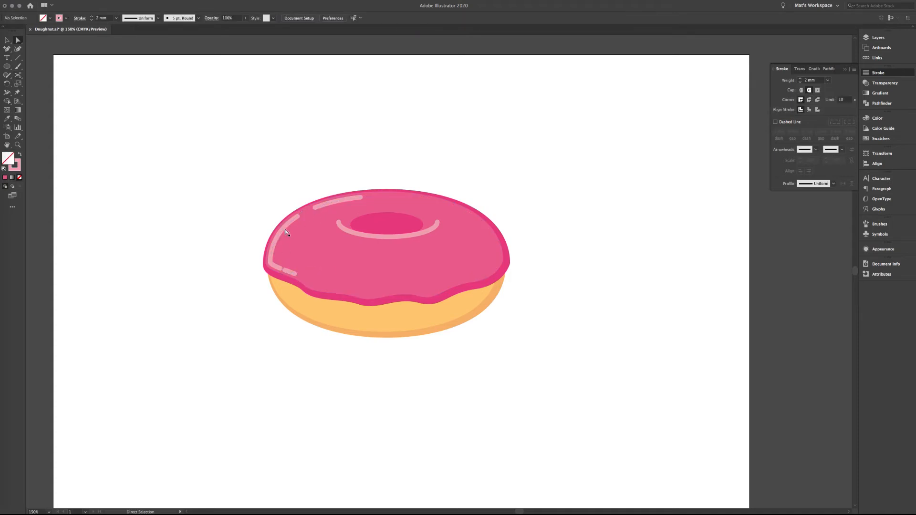
left_click(287, 232)
key("Delete")
key("Delete")
Draw a short curved pale pink stroke above the doughnut with the Pen tool and set its weight to 1.5 mm
key("ctrl+=")
scroll(198, 157, "up", 2)
key("p")
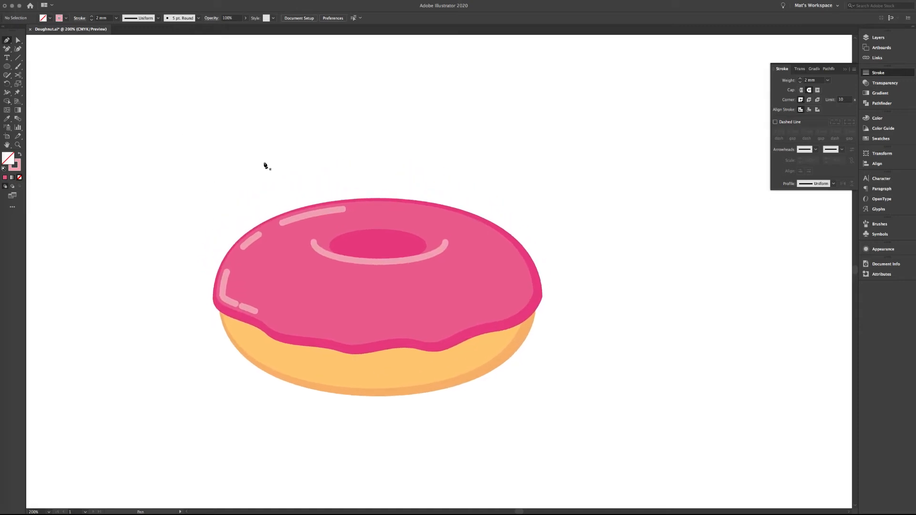
left_click(358, 146)
left_click_drag(343, 151, 336, 155)
left_click(827, 80)
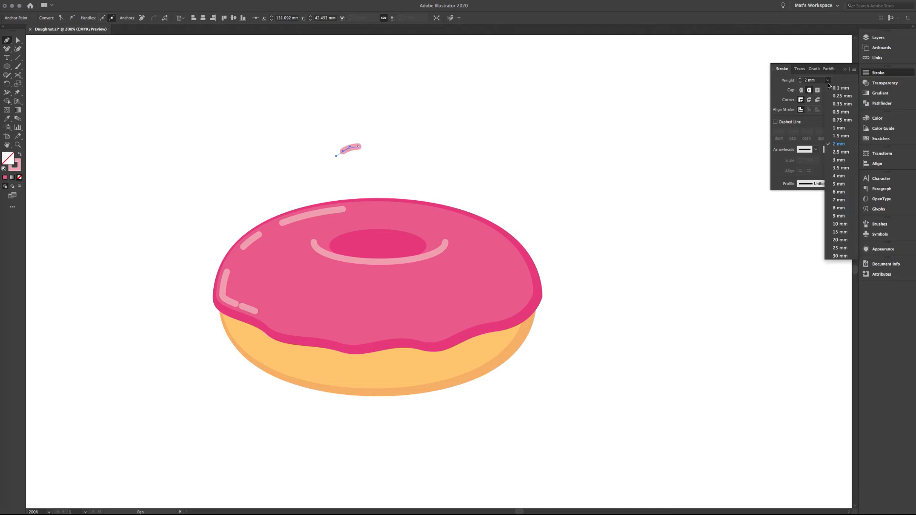
left_click(839, 136)
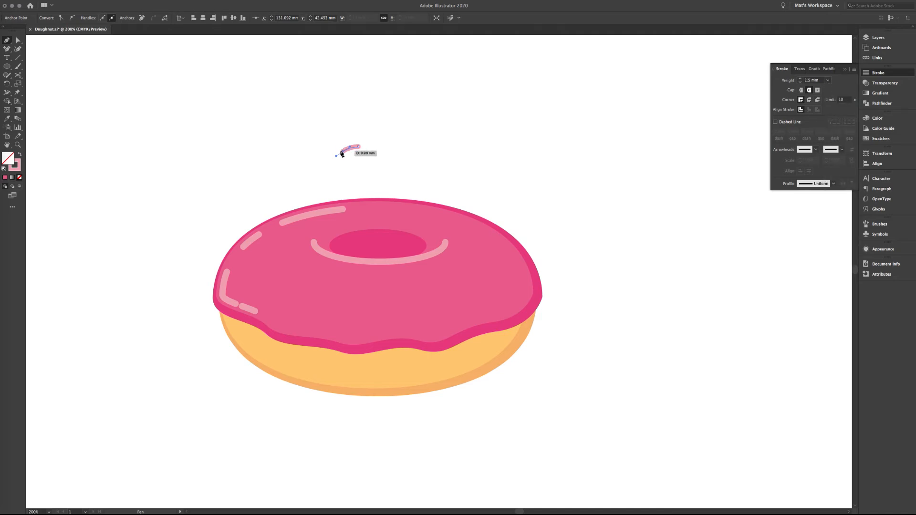
Nudge the short stroke's end anchor point slightly right and up, and convert the stroke to a filled shape with Outline Stroke
key("a")
key("Right")
key("Right")
key("Up")
key("v")
left_click(78, 1)
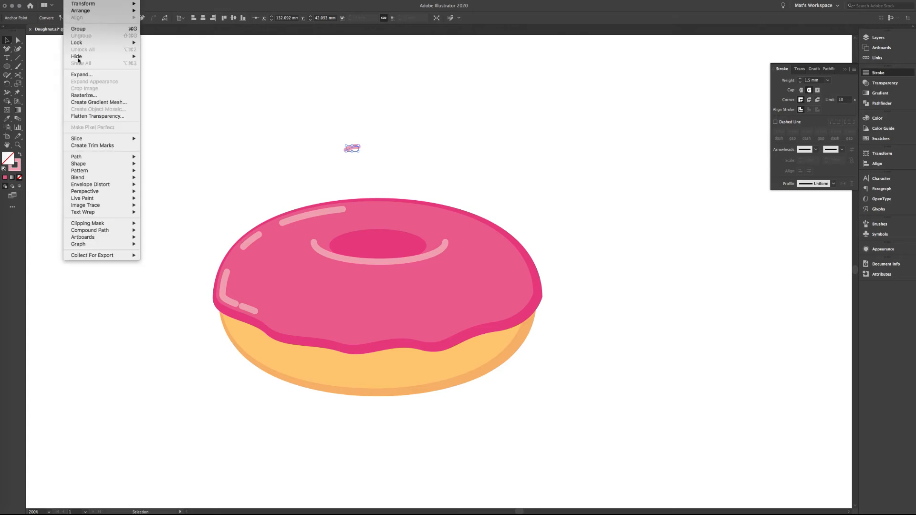
mouse_move(77, 157)
left_click(152, 176)
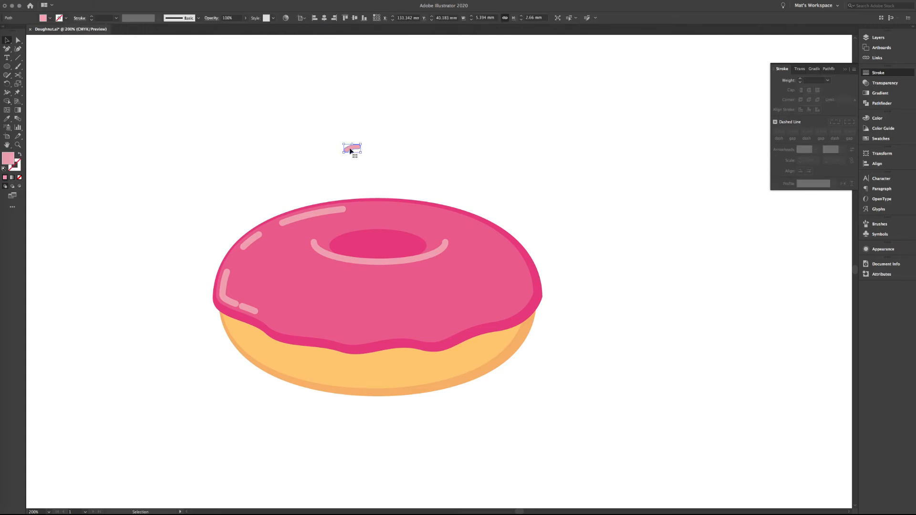
Duplicate the sprinkle repeatedly to make an evenly spaced horizontal row of seven above the doughnut
mouse_move(351, 148)
left_mouse_down()
mouse_move(234, 145)
mouse_move(340, 155)
mouse_move(373, 131)
left_mouse_up()
key("super+d")
key("super+d")
key("super+d")
key("super+d")
key("super+d")
Rotate the individual sprinkles in the row to a variety of different angles
left_click(273, 144)
left_click(304, 143)
left_click(337, 144)
left_click(375, 144)
left_click(411, 144)
left_click_drag(426, 149, 395, 144)
left_click(447, 144)
left_click_drag(461, 150, 423, 147)
Recolour the first and third sprinkles yellow with C 0, M 24, Y 100, K 1
left_click(235, 143)
left_click(305, 143, "shift")
left_click(876, 118)
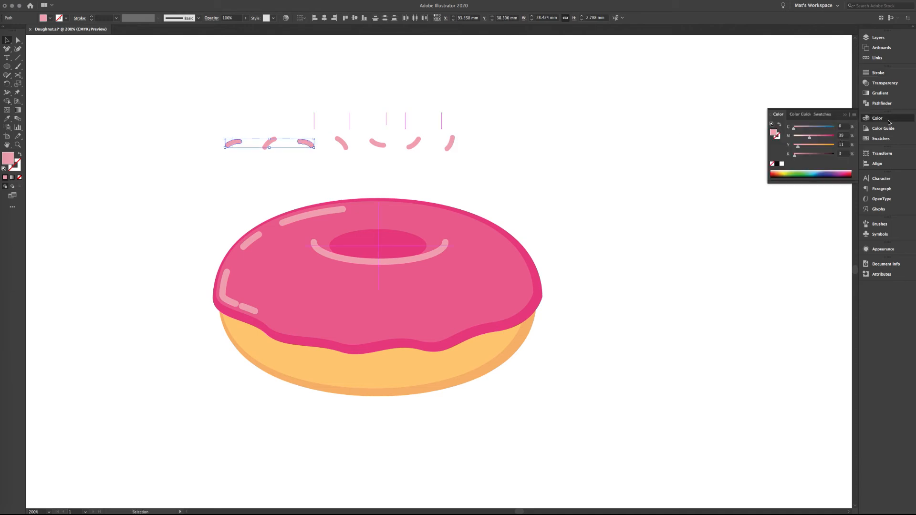
mouse_move(810, 138)
left_mouse_down()
mouse_move(795, 138)
mouse_move(834, 146)
left_mouse_up()
left_click_drag(794, 137, 827, 128)
Recolour the second and fourth sprinkles bright blue using about 83% cyan
left_click(271, 141)
left_click(342, 142, "shift")
left_click_drag(811, 137, 797, 138)
left_click_drag(798, 147, 835, 138)
Recolour the fifth and seventh sprinkles red and the sixth sprinkle green
left_click(377, 143)
left_click(451, 143, "shift")
mouse_move(798, 147)
left_mouse_down()
mouse_move(834, 147)
mouse_move(792, 138)
left_mouse_up()
left_click(414, 143)
left_click_drag(793, 129, 827, 129)
Move the seven coloured sprinkles onto the icing and add copies, scattering ten sprinkles around the doughnut hole
left_click_drag(206, 125, 475, 155)
left_click_drag(450, 143, 510, 298)
left_click_drag(415, 143, 421, 275)
left_click_drag(344, 145, 361, 212)
left_click_drag(307, 143, 290, 254)
left_click_drag(241, 142, 287, 269)
left_click_drag(269, 143, 357, 282)
left_click_drag(292, 278, 414, 216)
left_click_drag(378, 143, 285, 286)
left_click_drag(357, 282, 437, 318)
left_click_drag(420, 275, 312, 315)
left_click_drag(288, 254, 490, 248)
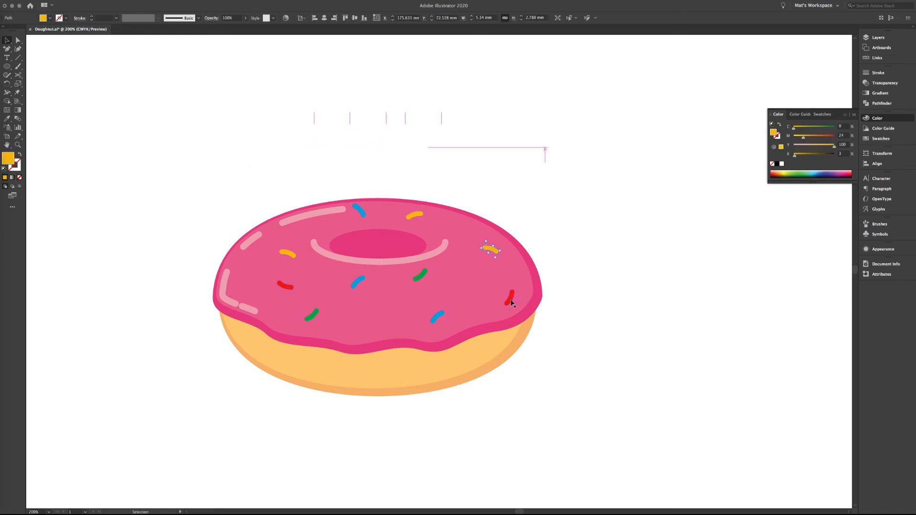
Duplicate red, blue, green and yellow sprinkles into the empty areas until the icing is evenly covered
left_click_drag(510, 298, 380, 215)
left_click_drag(359, 210, 246, 284)
left_click_drag(434, 286, 505, 272)
left_click_drag(490, 249, 357, 323)
left_click_drag(357, 283, 300, 230)
left_click_drag(285, 286, 467, 223)
left_click_drag(414, 215, 294, 311)
left_click_drag(357, 281, 466, 253)
left_click_drag(457, 293, 387, 301)
left_click_drag(420, 274, 276, 252)
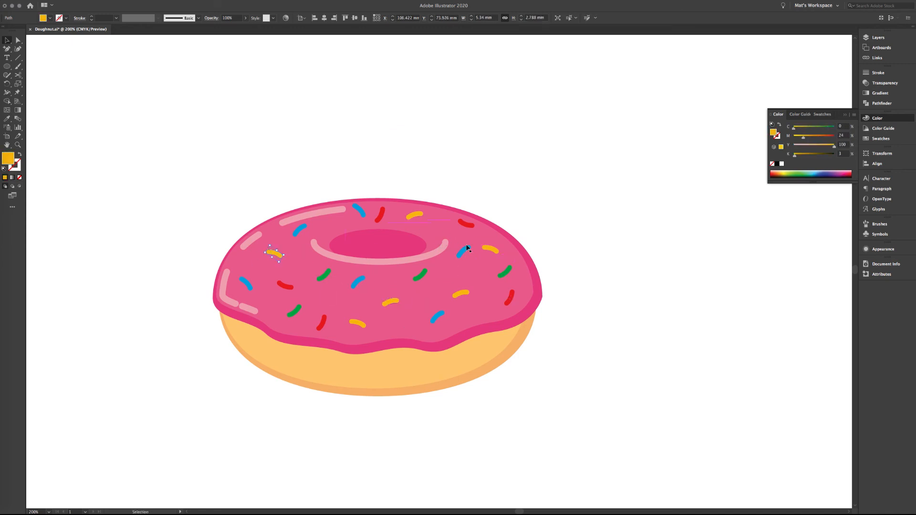
Shift several sprinkles near the icing's upper and right edges slightly to even out the spacing
left_click_drag(467, 251, 463, 267)
left_click_drag(492, 250, 498, 272)
left_click_drag(466, 223, 460, 228)
left_click_drag(358, 210, 296, 230)
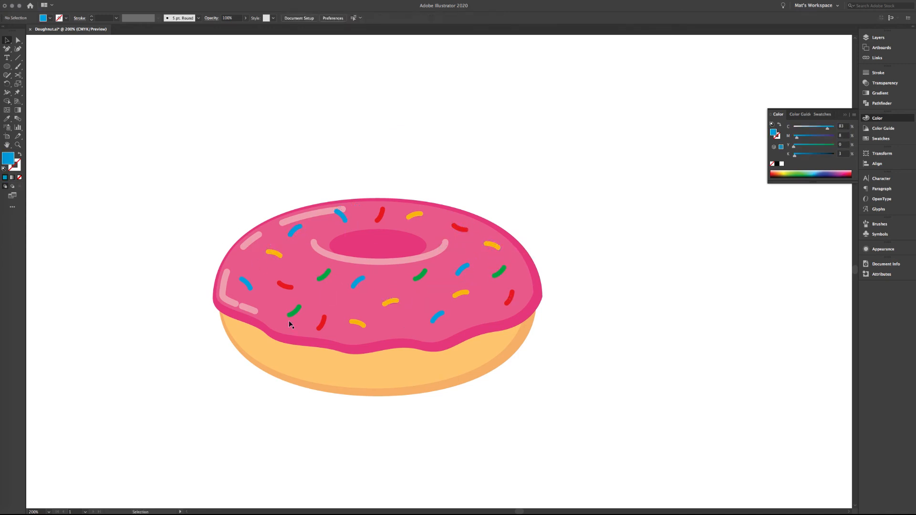
Lock the doughnut and highlight shapes and select all the sprinkles together
left_click(347, 261)
left_click(222, 238)
left_click_drag(196, 179, 548, 367)
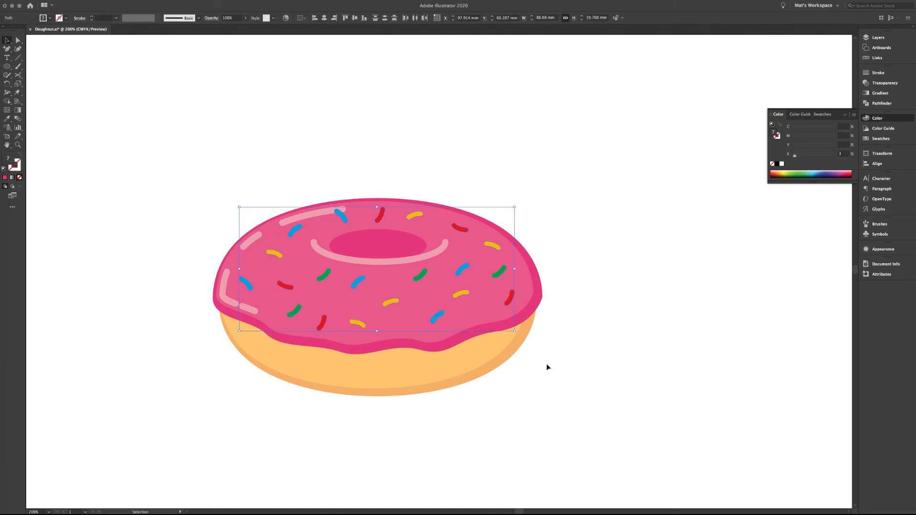
Create inset copies of all the sprinkles with Offset Path, trying -0.4 mm before settling on about -0.5 mm
left_click(76, 0)
mouse_move(120, 157)
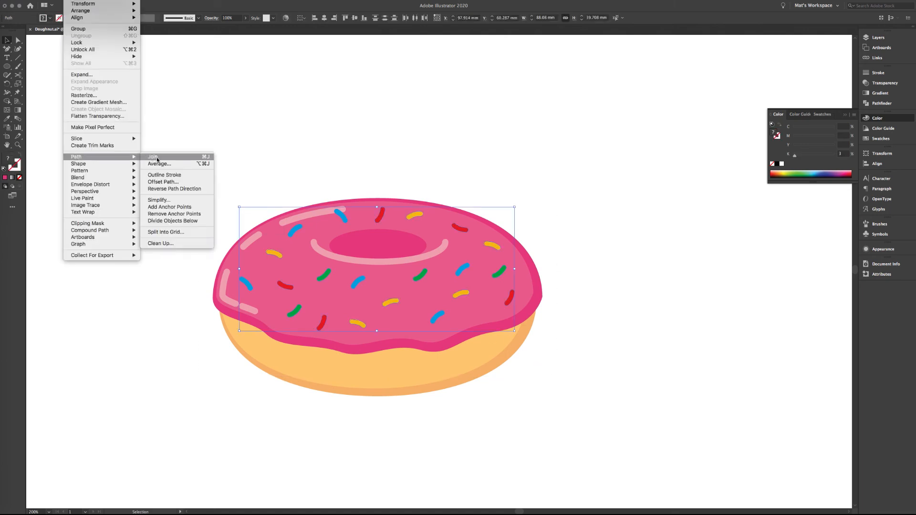
left_click(158, 181)
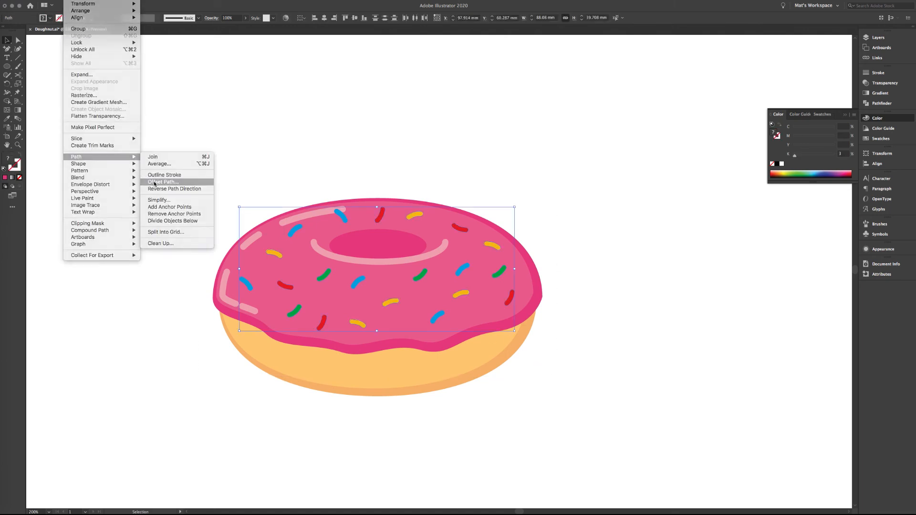
left_click(448, 78)
key("BackSpace")
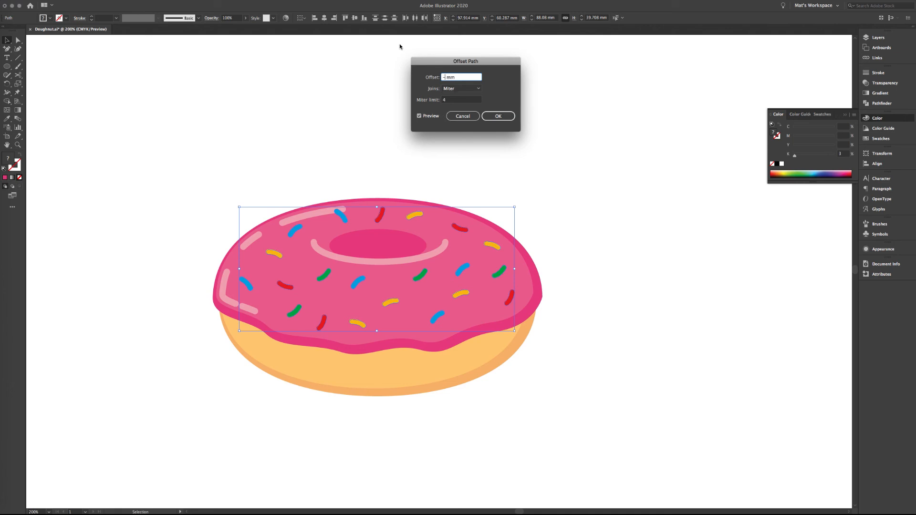
type("0.4")
key("Tab")
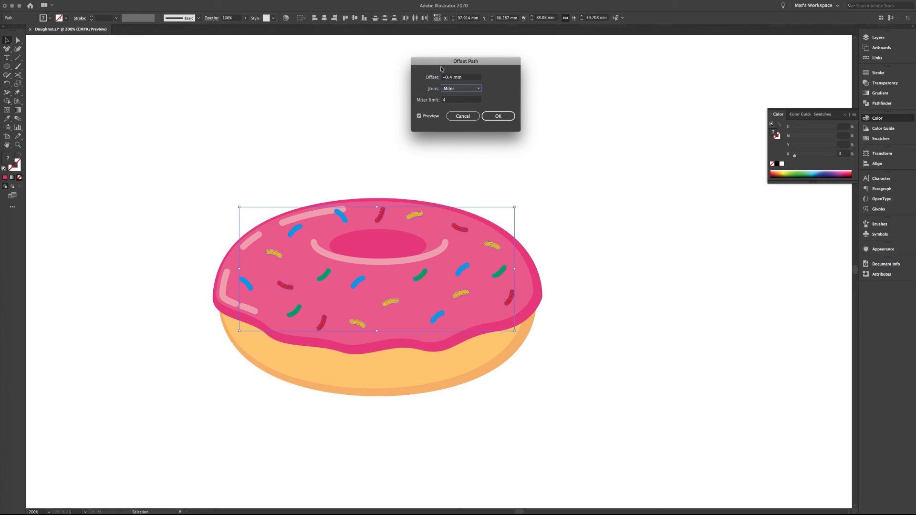
left_click(451, 78)
key("Tab")
left_click(498, 116)
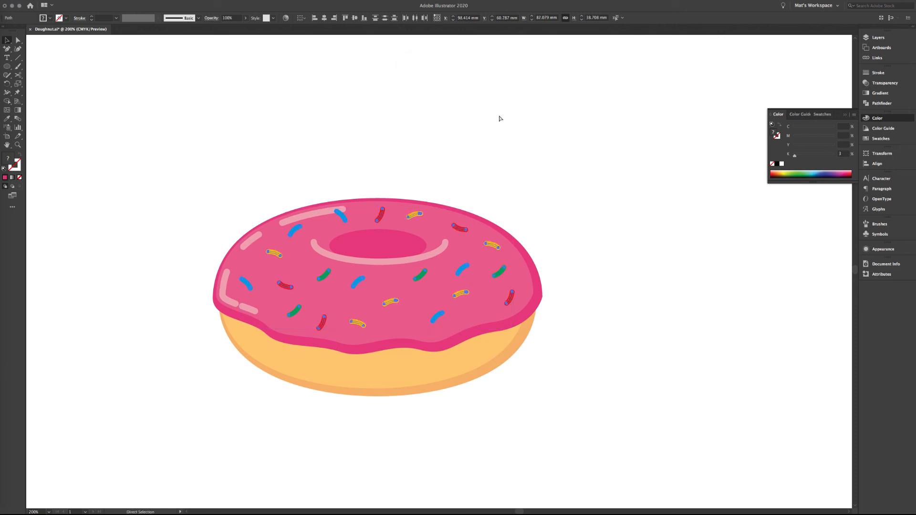
Fill the inset sprinkle copies with white and set them to the Screen blend mode at 65% opacity
key("i")
left_click(630, 260)
left_click(885, 83)
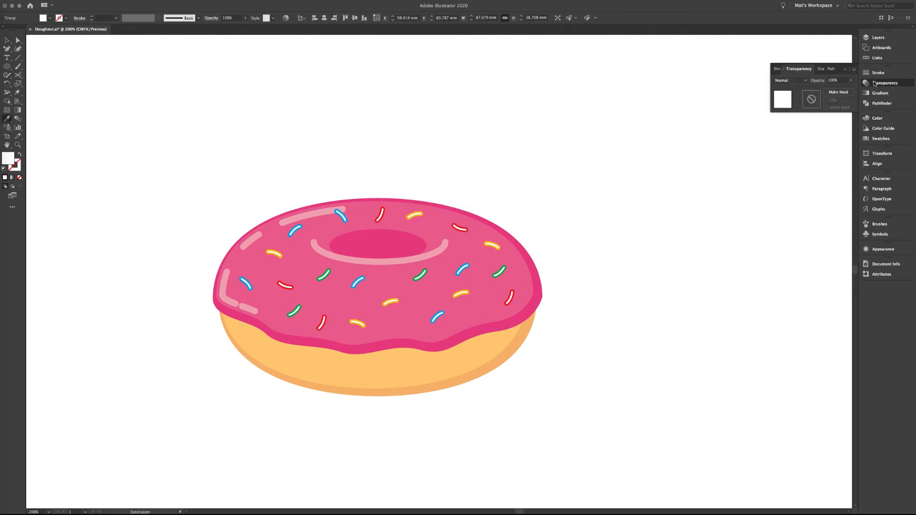
left_click(790, 80)
left_click(787, 132)
key("Return")
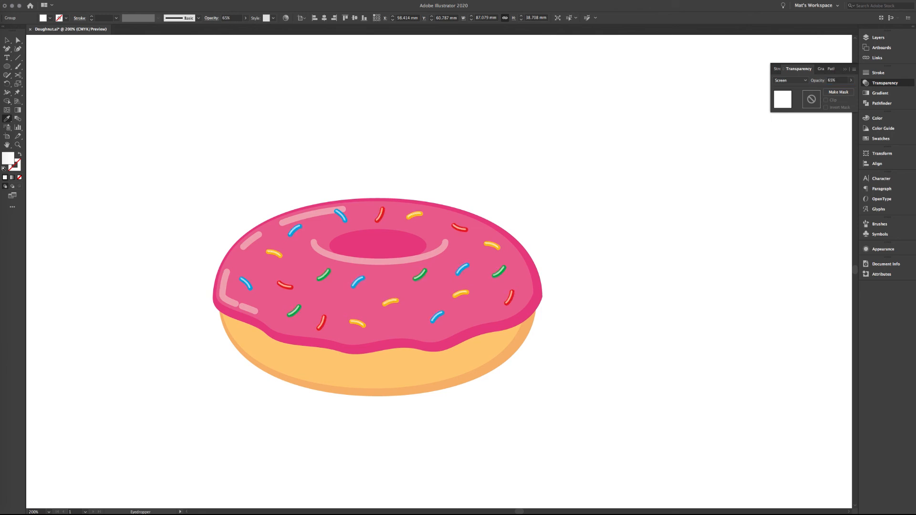
key("v")
left_click(152, 99)
key("ctrl+0")
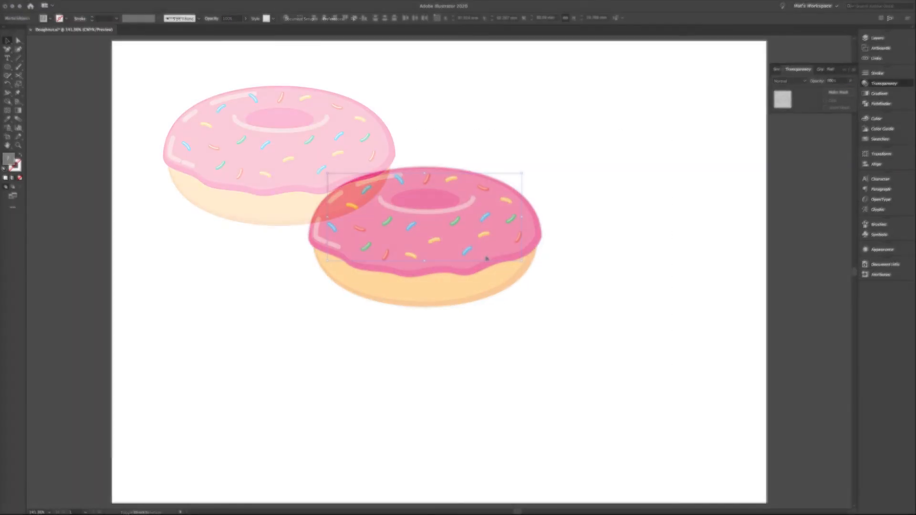